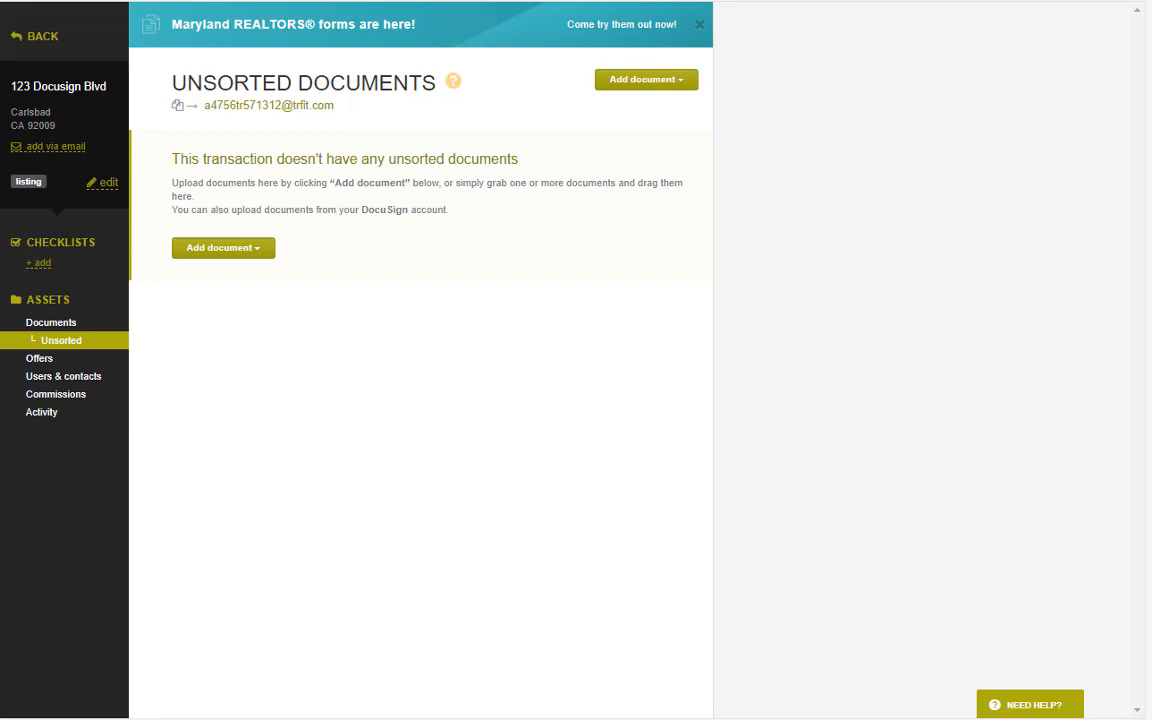
- Zoom the browser page in to enlarge the Unsorted Documents view
key(ctrl+plus)
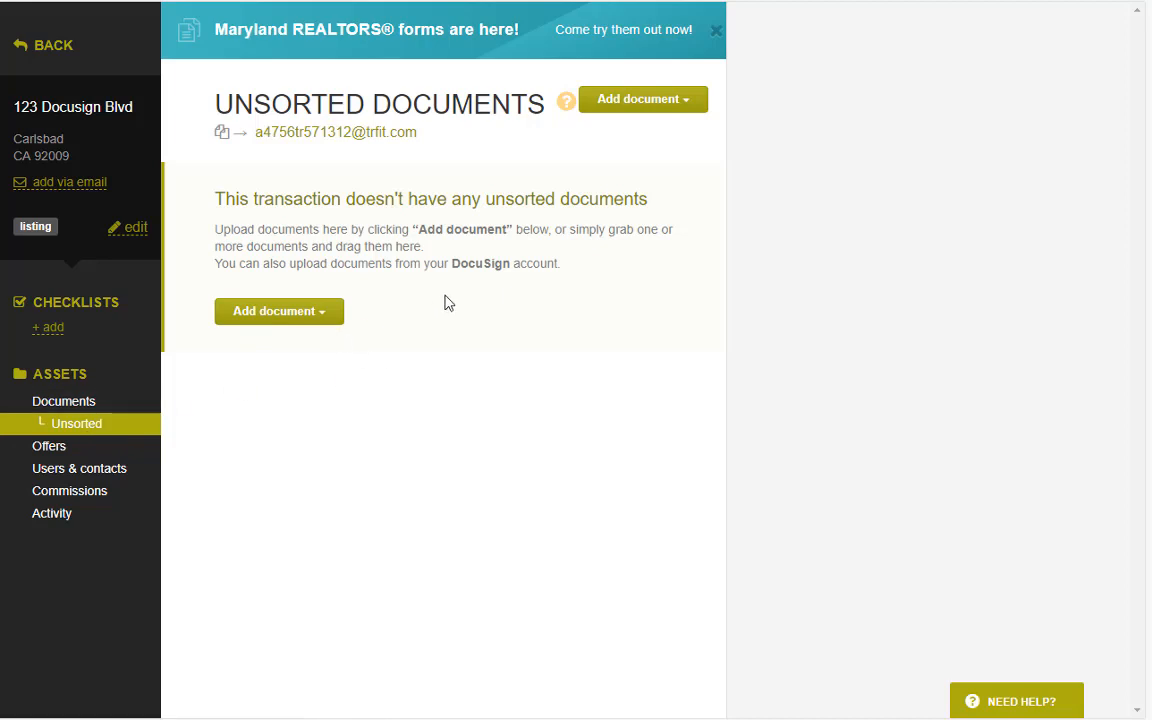
- Choose Pull from DocuSign under Add document and start signing in to DocuSign
click(632, 103)
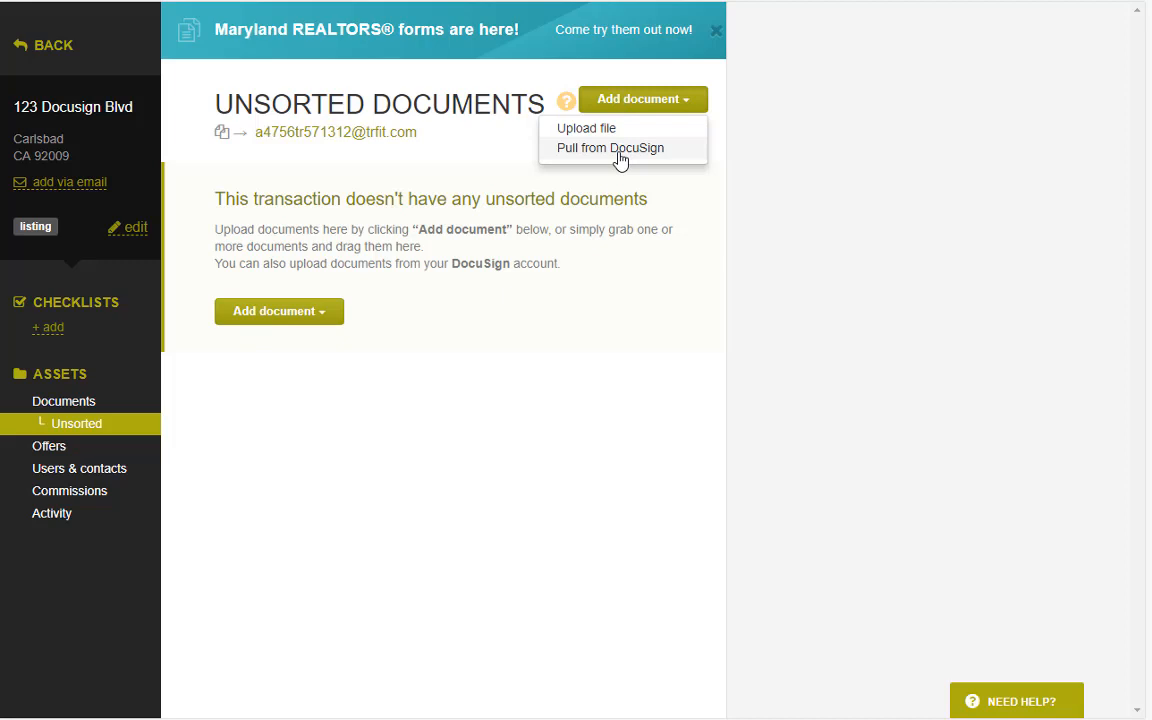
click(619, 154)
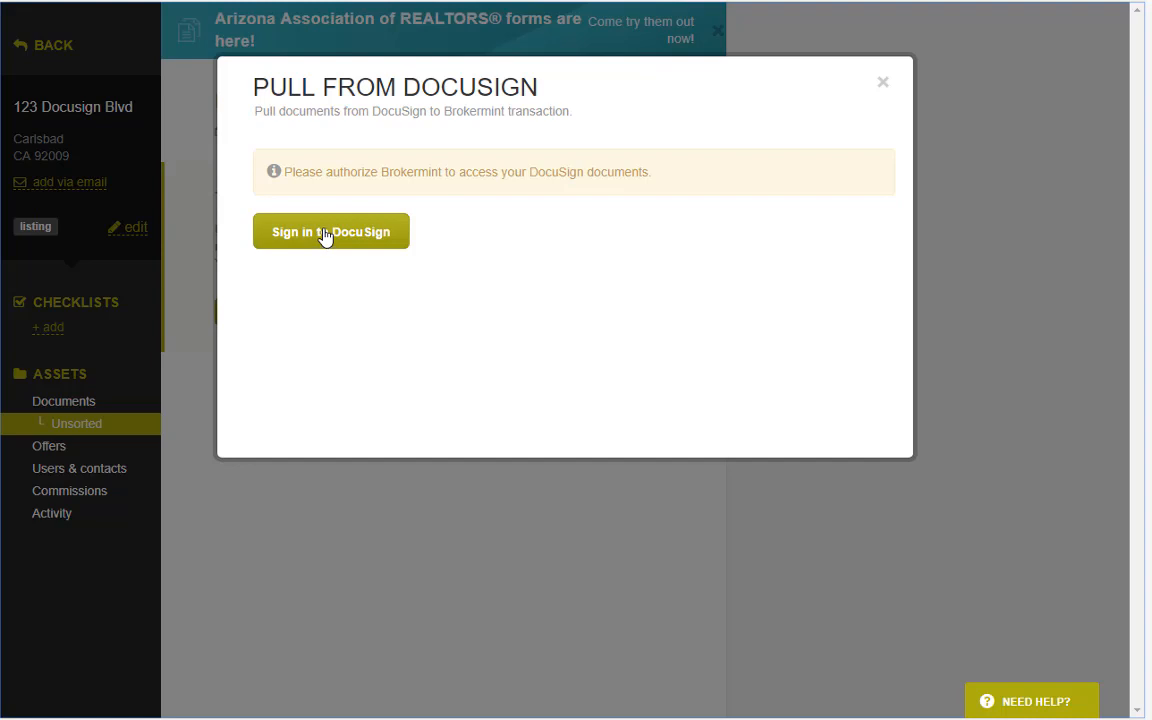
click(325, 234)
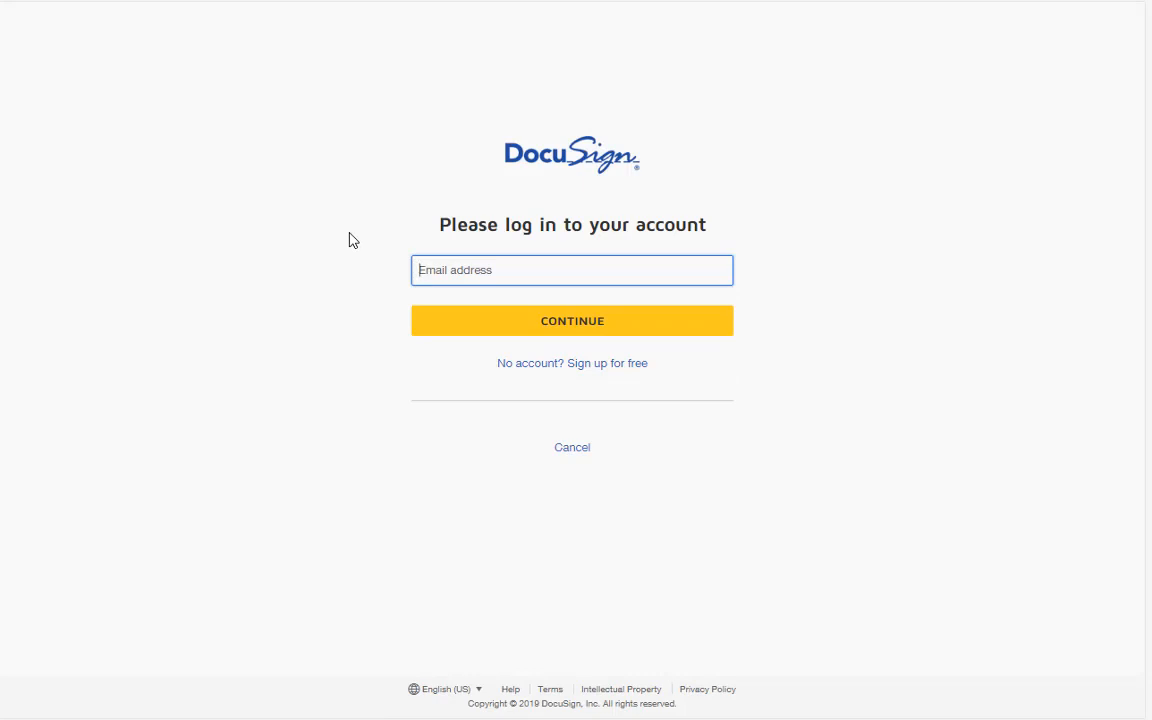
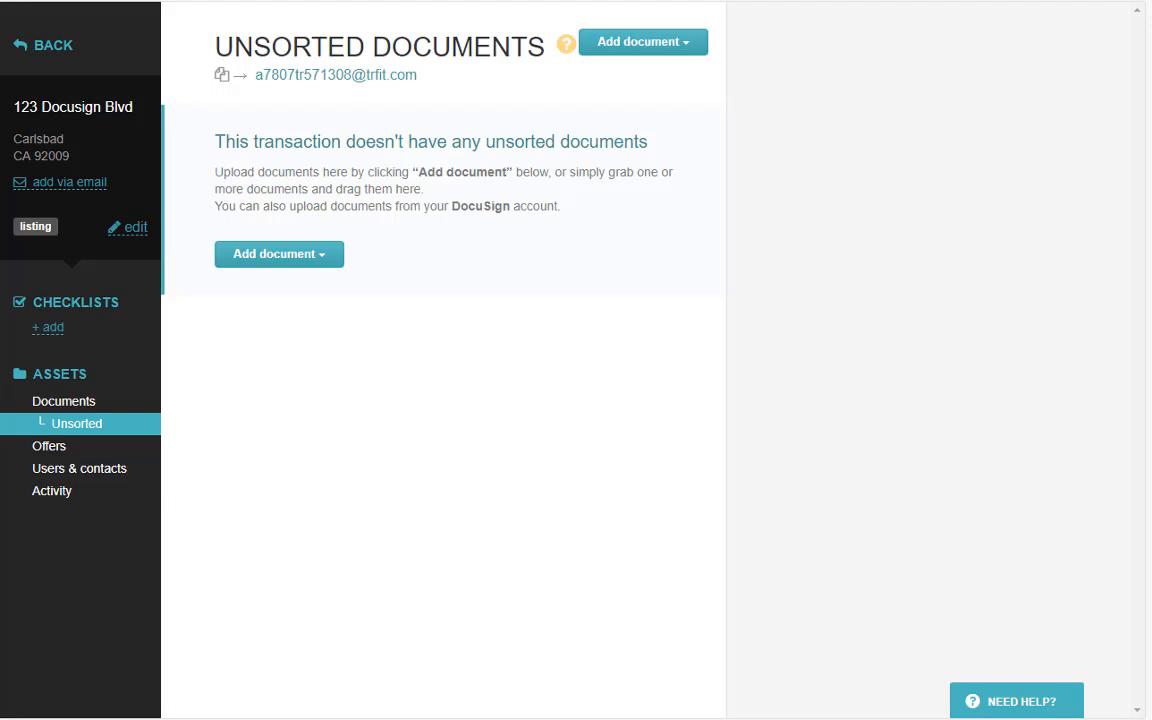
- Choose Pull from DocuSign under Add document to list the DocuSign folders
click(651, 55)
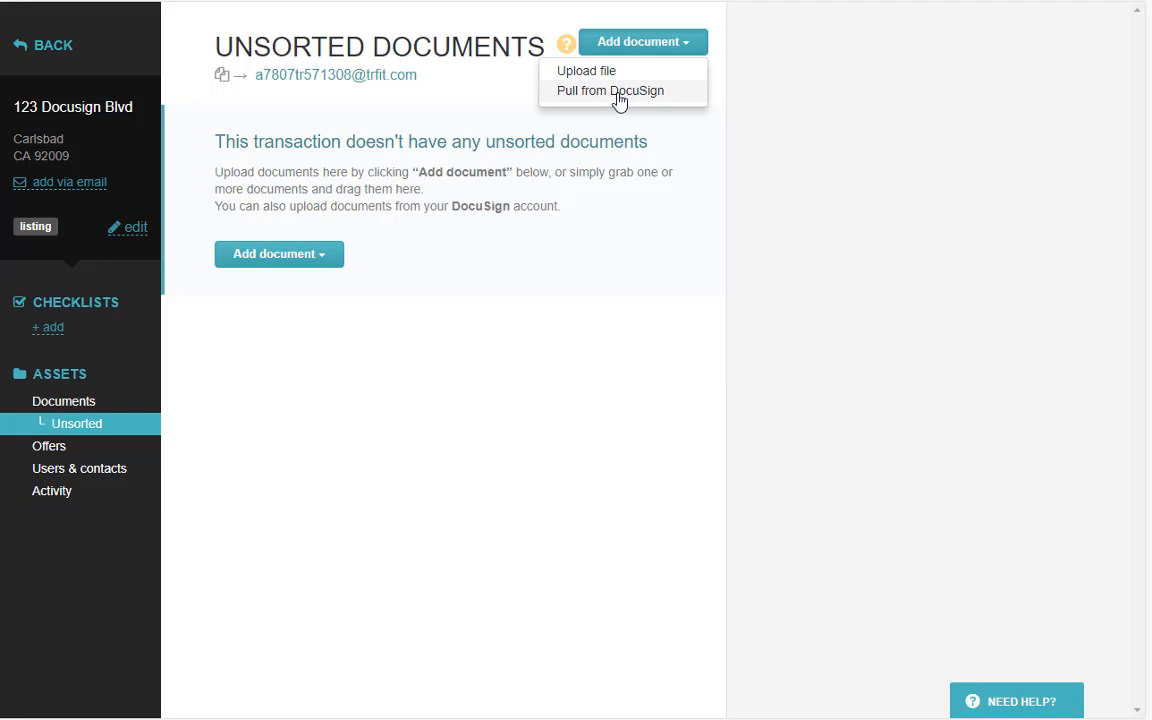
click(619, 96)
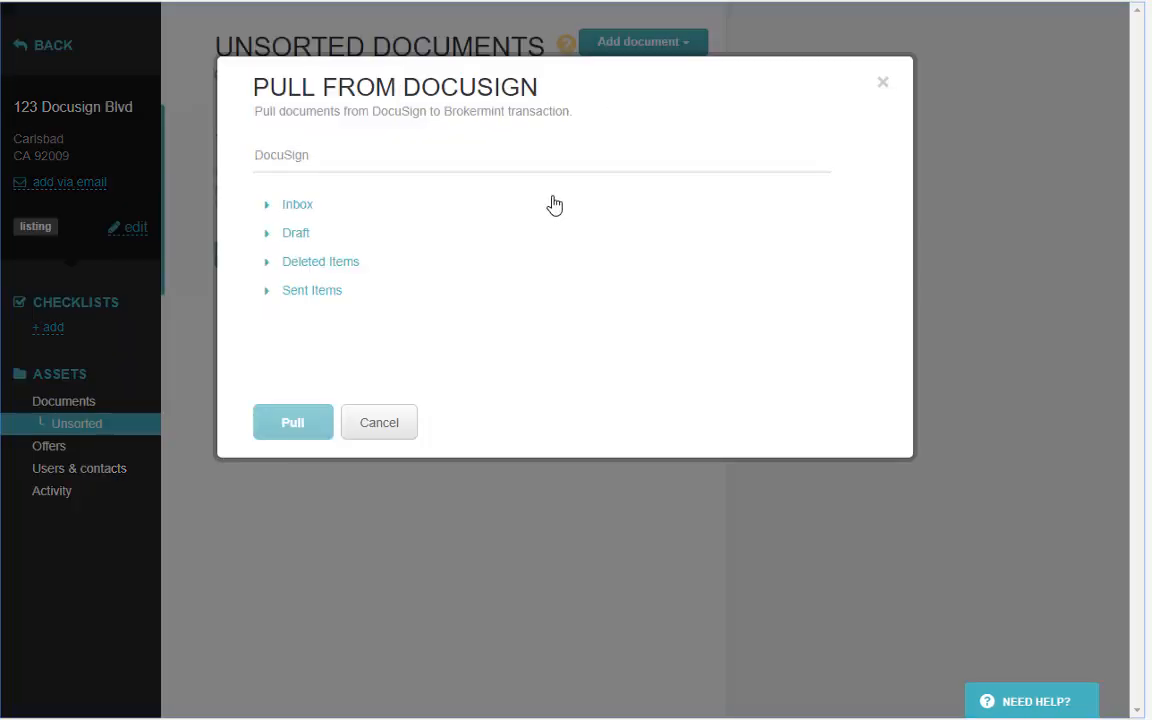
- Select AVID_Needs_Sig.pdf and Rodriguez Septic Insp.pdf from the Inbox envelopes and pull both into the transaction
click(266, 205)
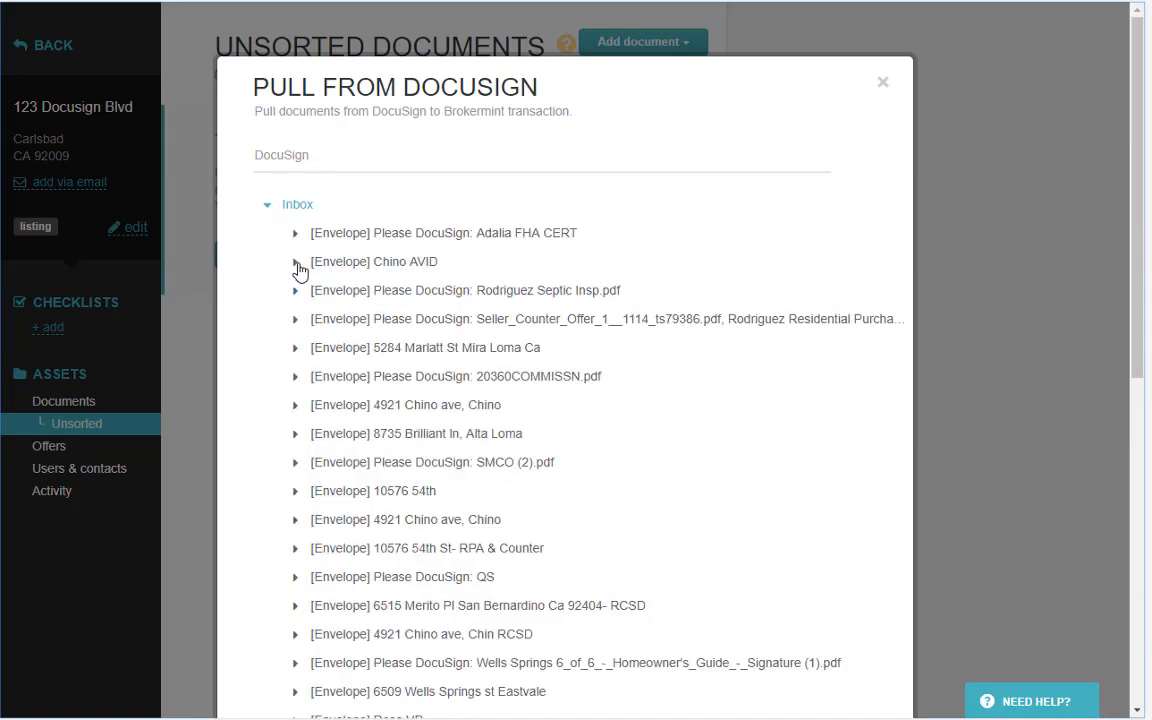
click(296, 262)
click(326, 291)
click(296, 319)
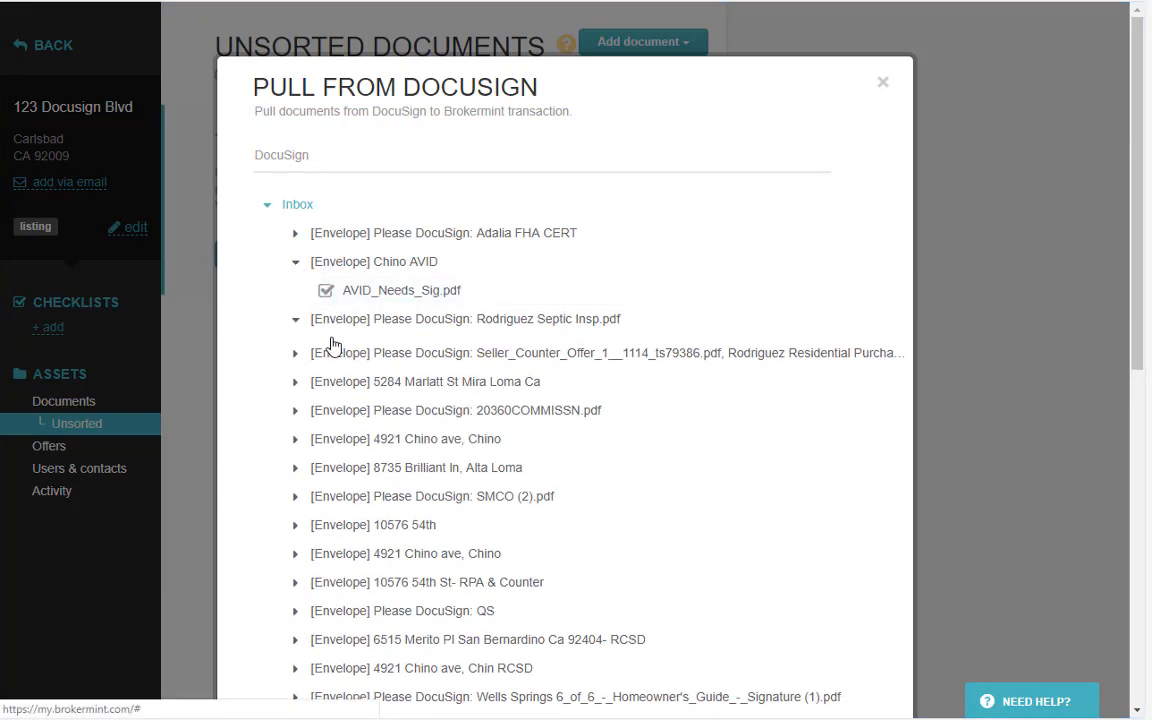
click(326, 348)
click(296, 262)
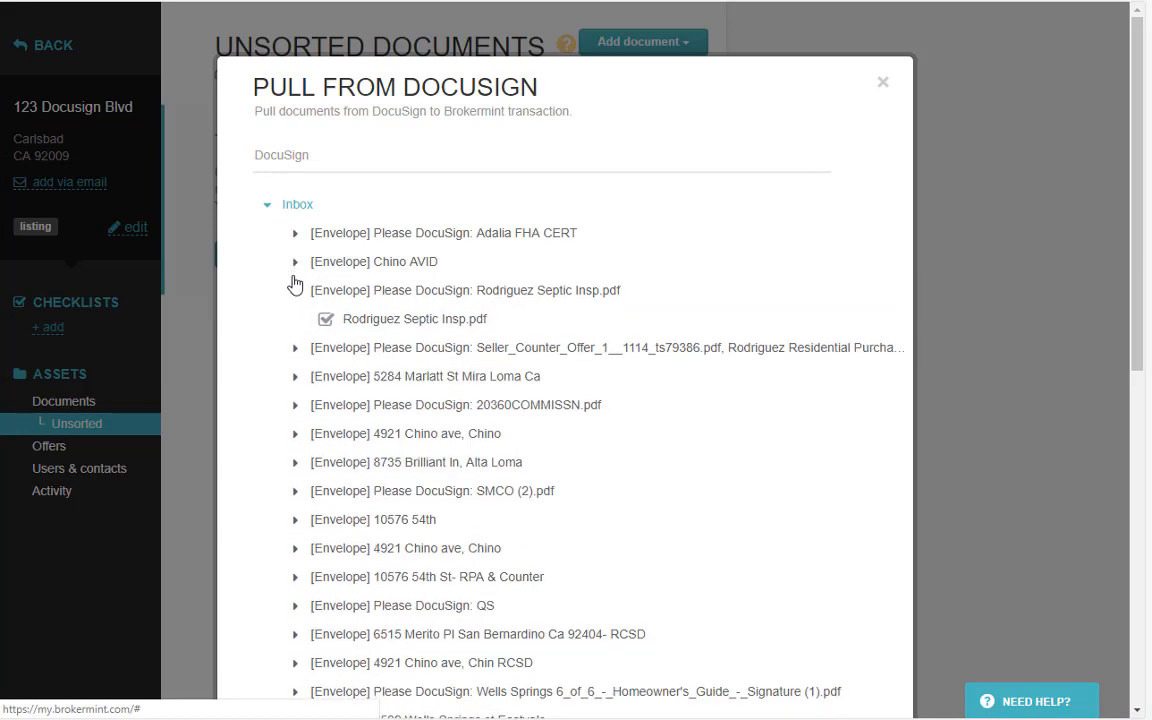
click(296, 319)
scroll(310, 400, down, 5)
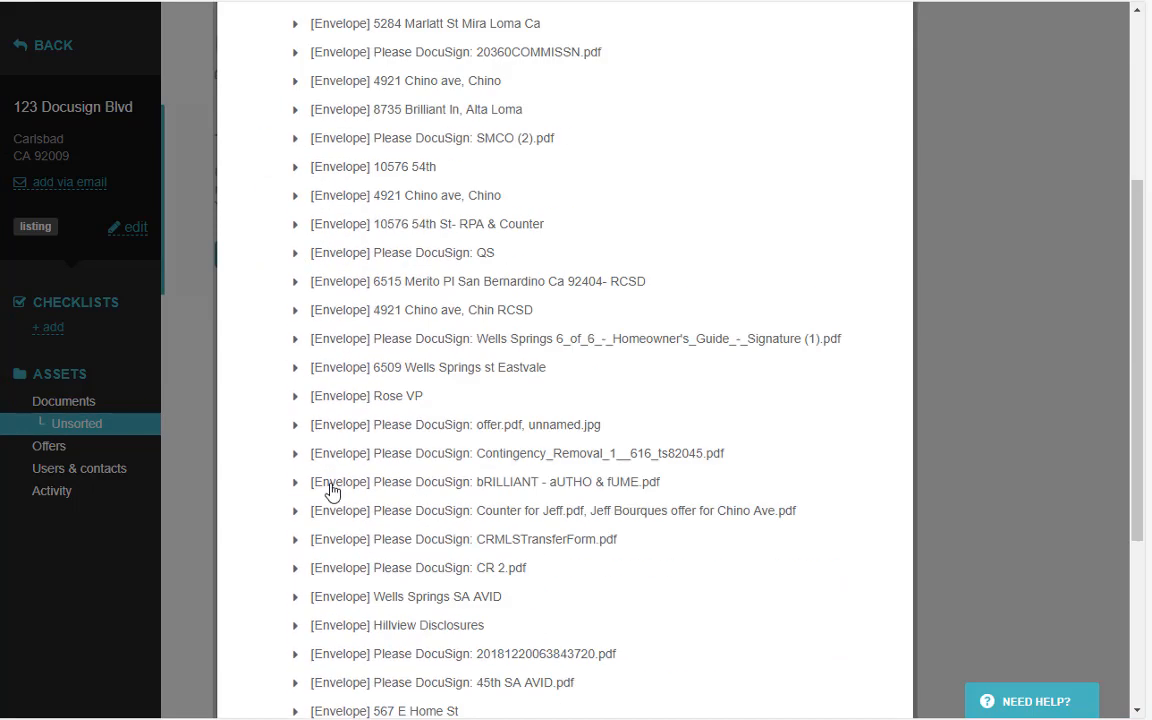
click(293, 655)
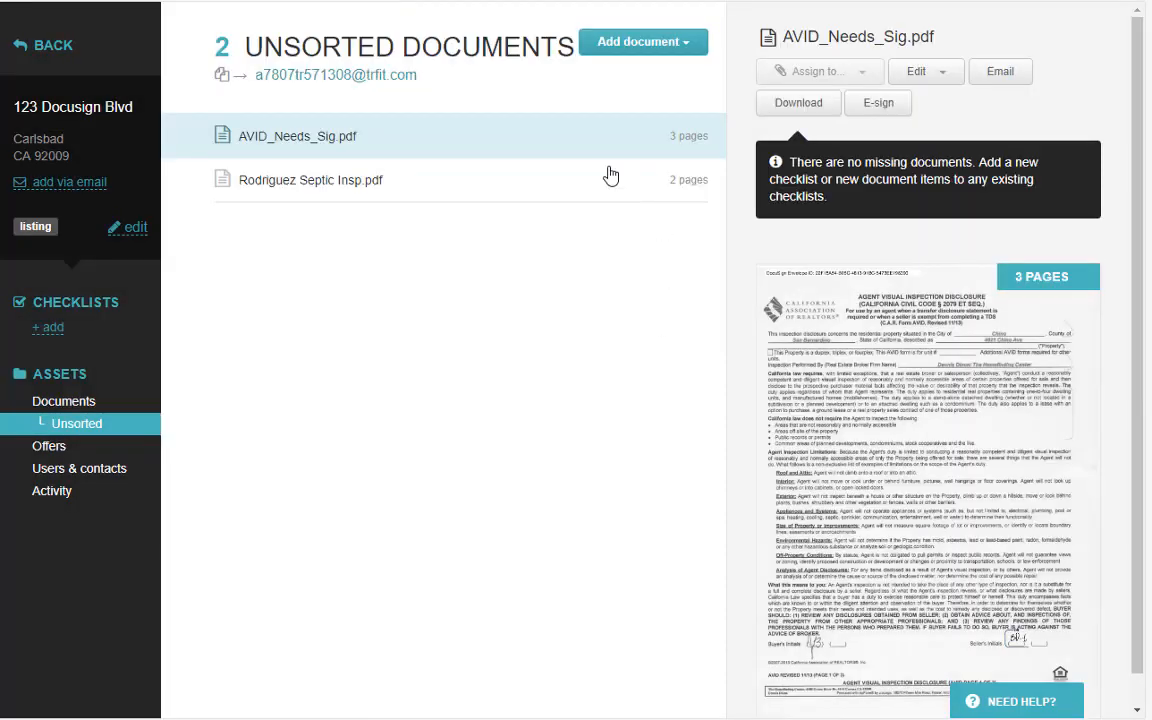
- Preview Rodriguez Septic Insp.pdf, then AVID_Needs_Sig.pdf, from the Unsorted Documents list
click(596, 177)
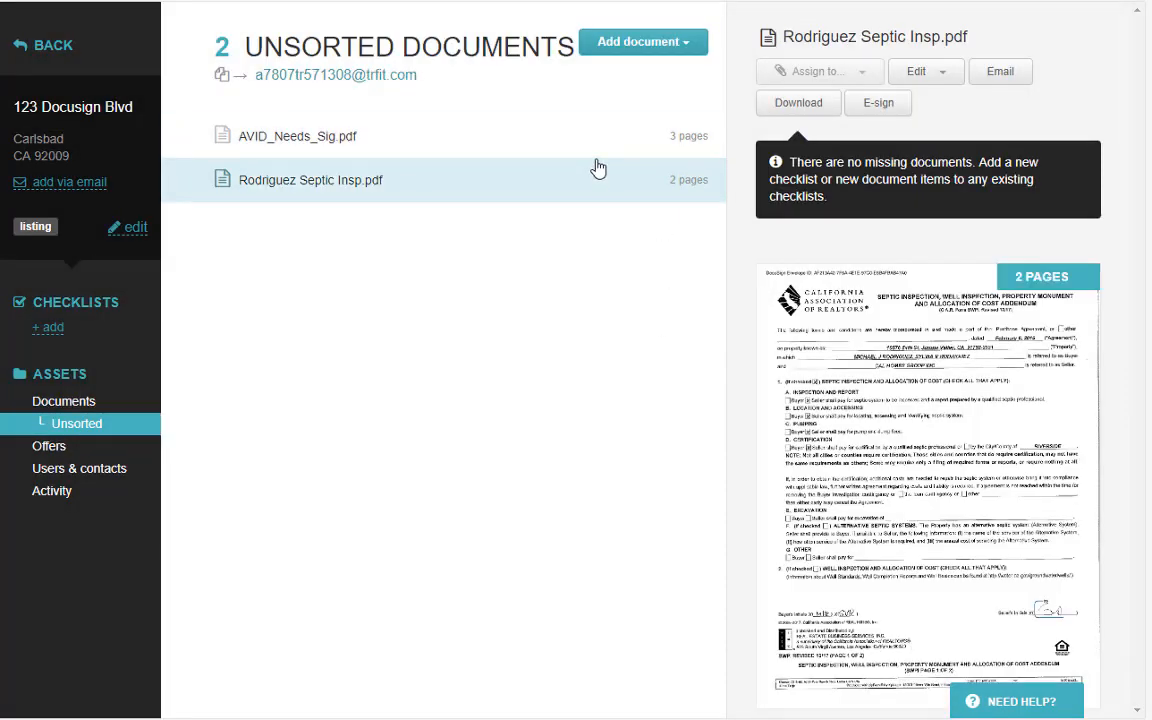
click(597, 154)
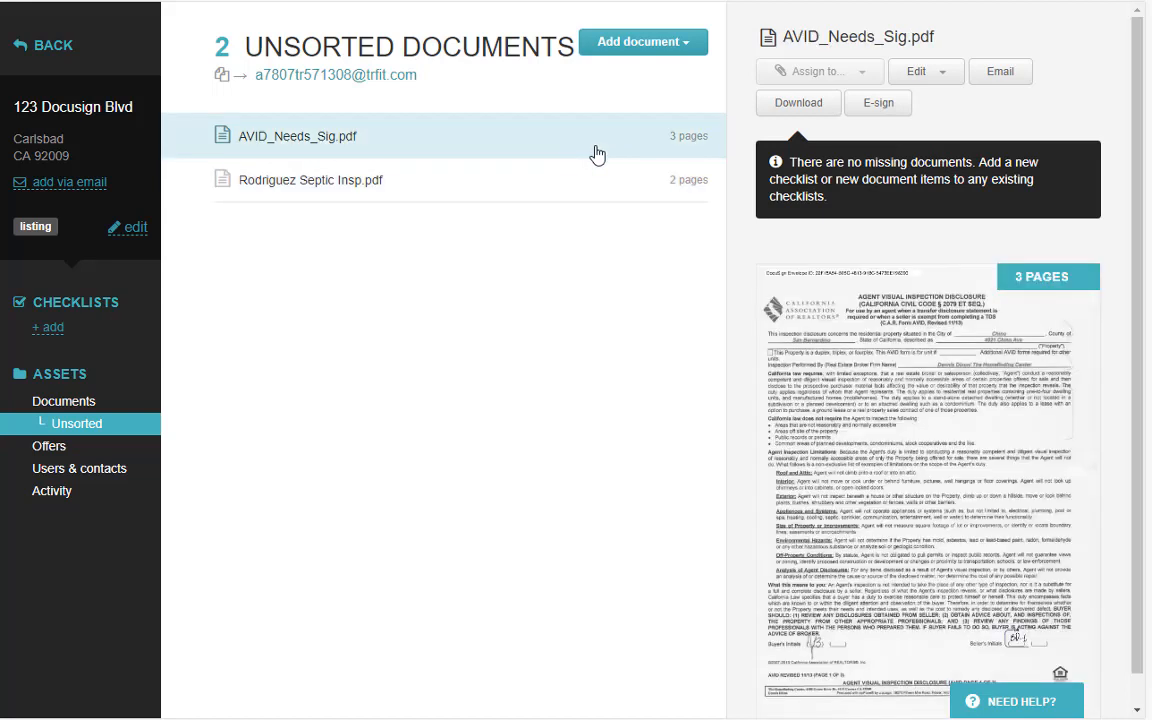